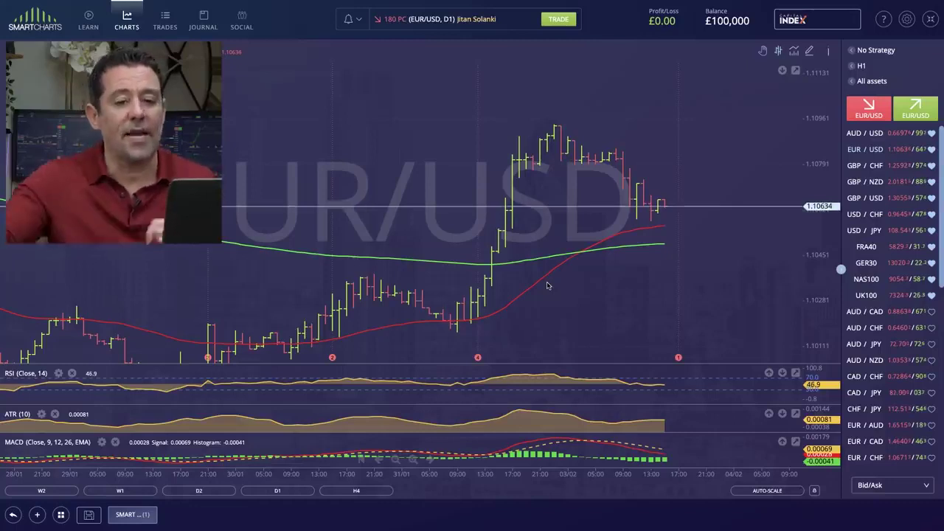
Draw a parallel channel across the latest EUR/USD bars, marking the entry zone near 1.10647
click(794, 53)
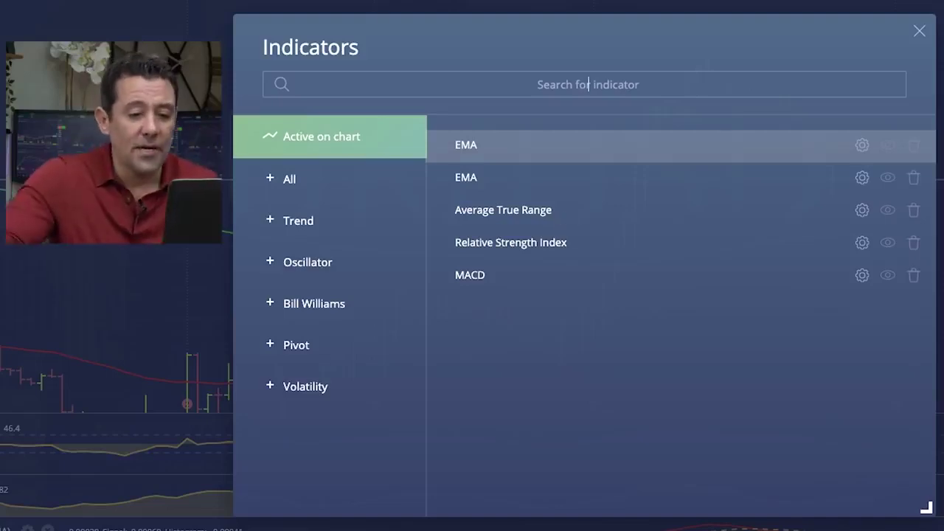
click(918, 31)
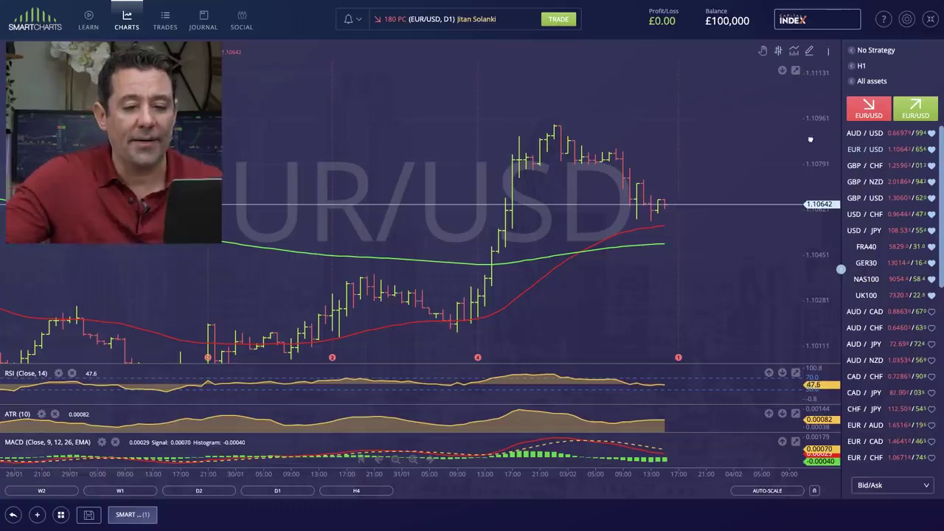
click(808, 51)
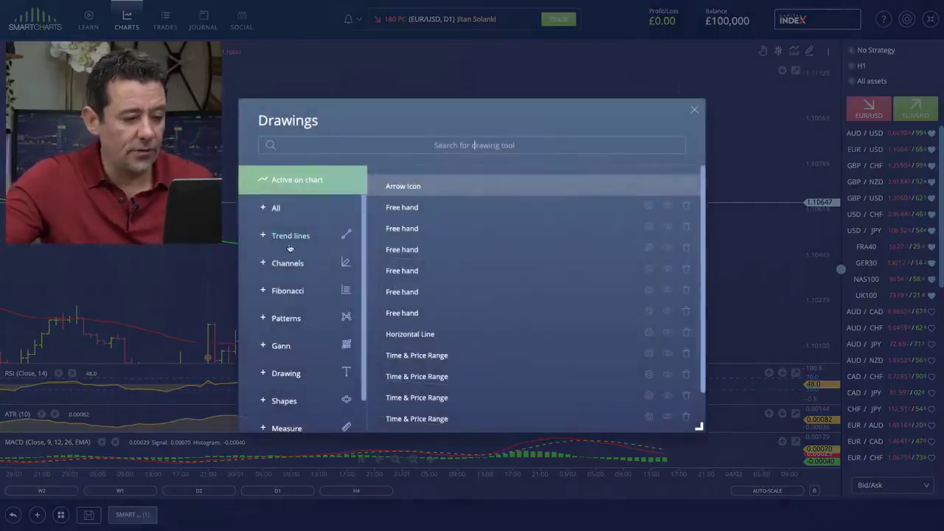
click(294, 266)
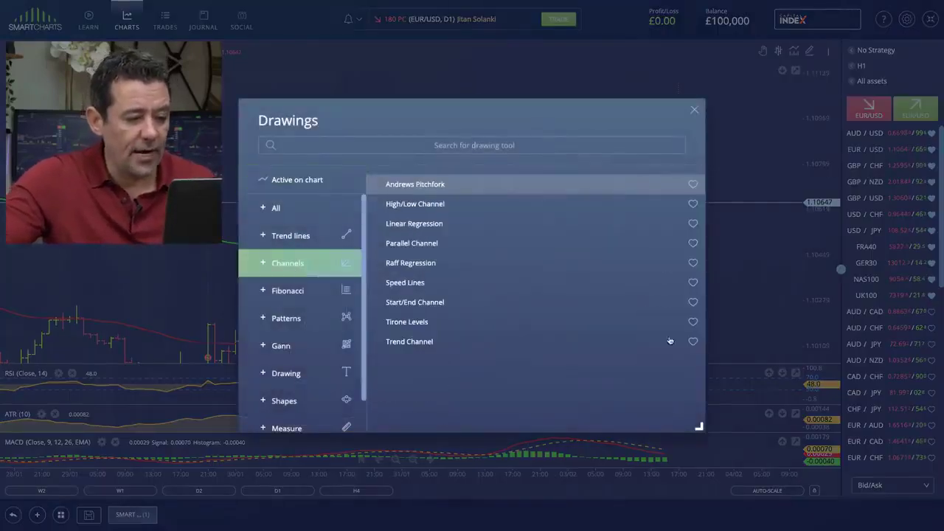
click(408, 244)
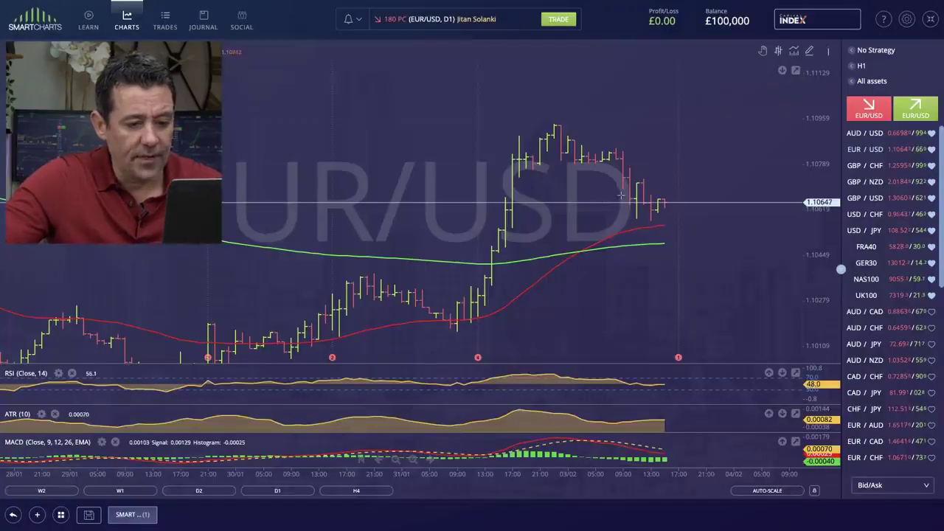
drag(621, 195, 768, 197)
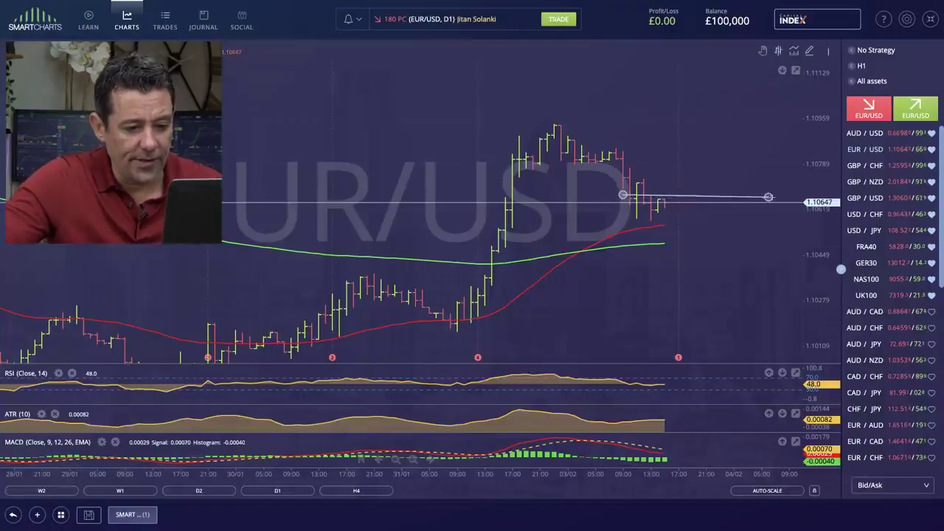
click(769, 197)
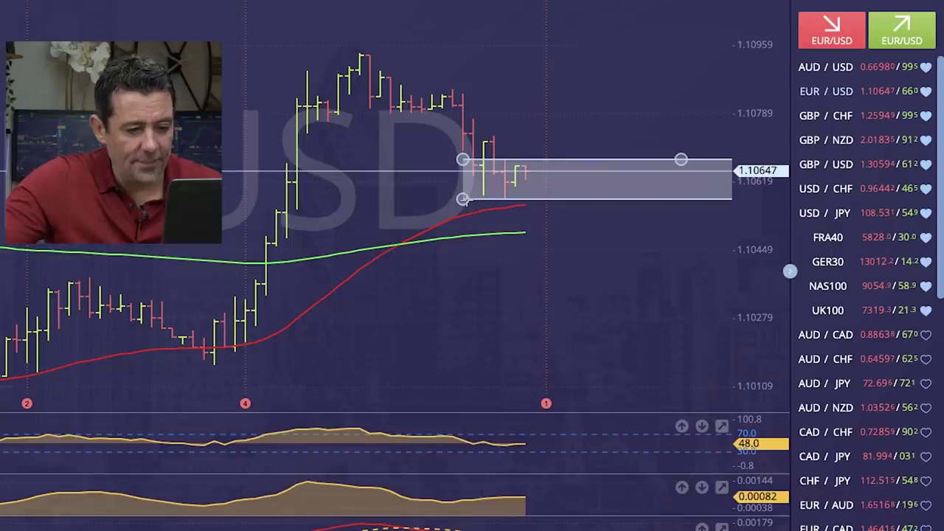
click(463, 198)
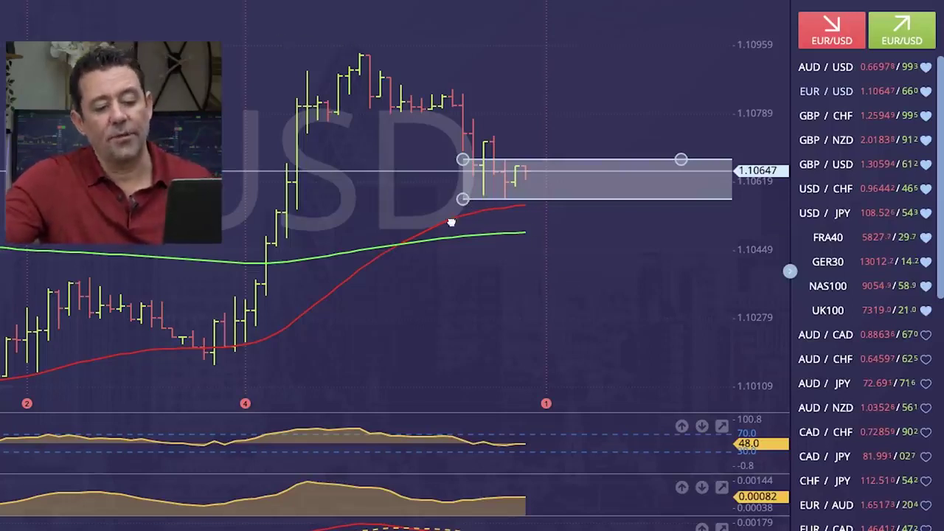
Zoom the chart out and pan it to reveal earlier bars
scroll(222, 358, down, 2)
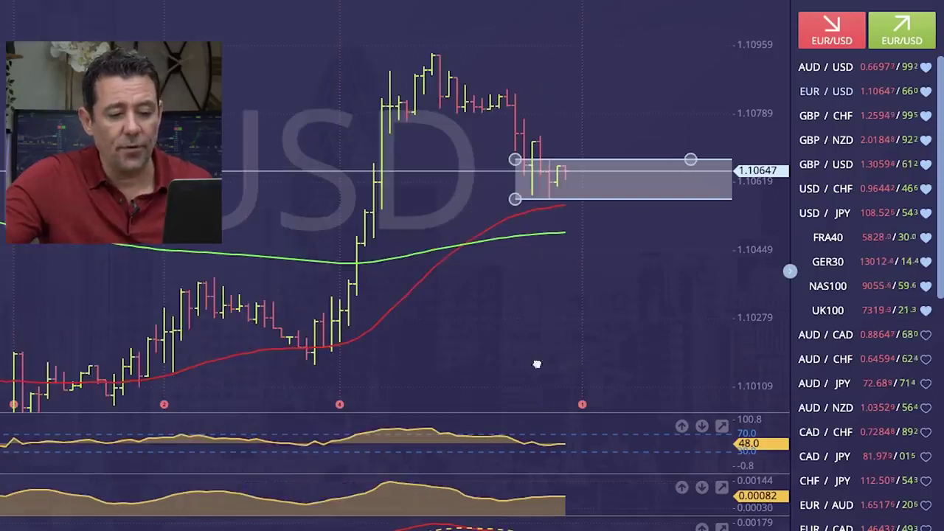
drag(538, 362, 429, 362)
click(436, 267)
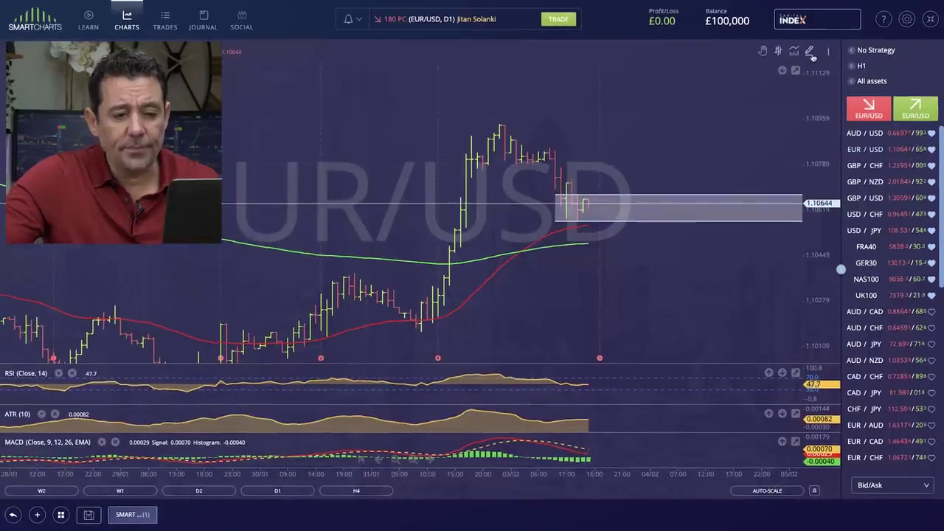
Place a horizontal target line at the recent high, set to 1.10934
click(810, 53)
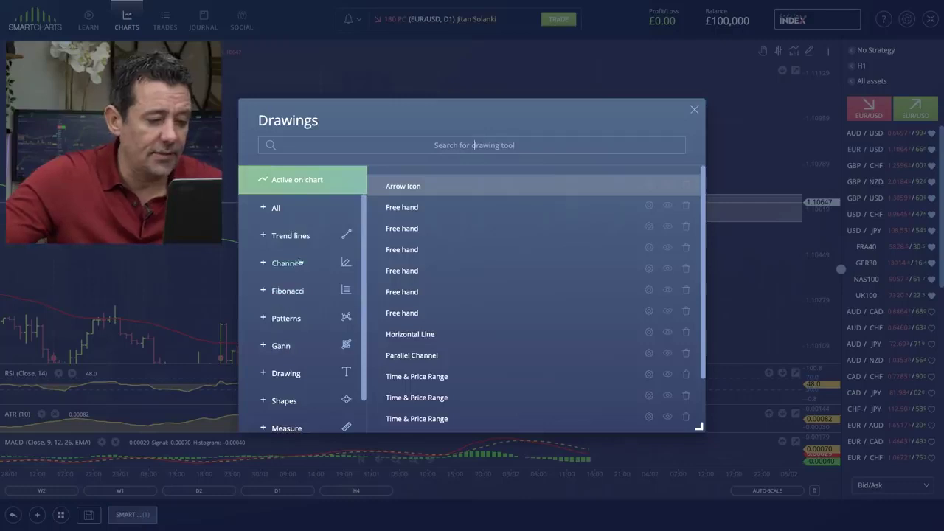
click(294, 234)
click(410, 243)
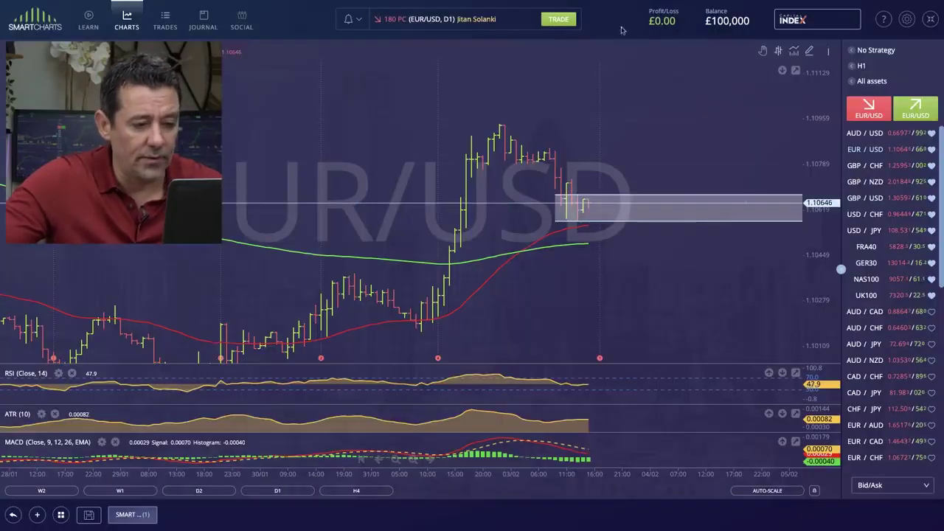
click(483, 119)
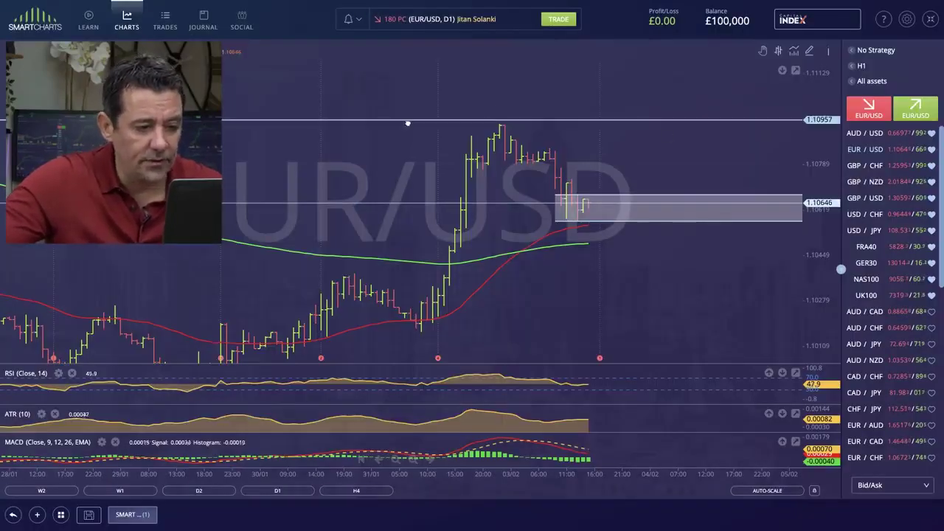
drag(400, 121, 400, 125)
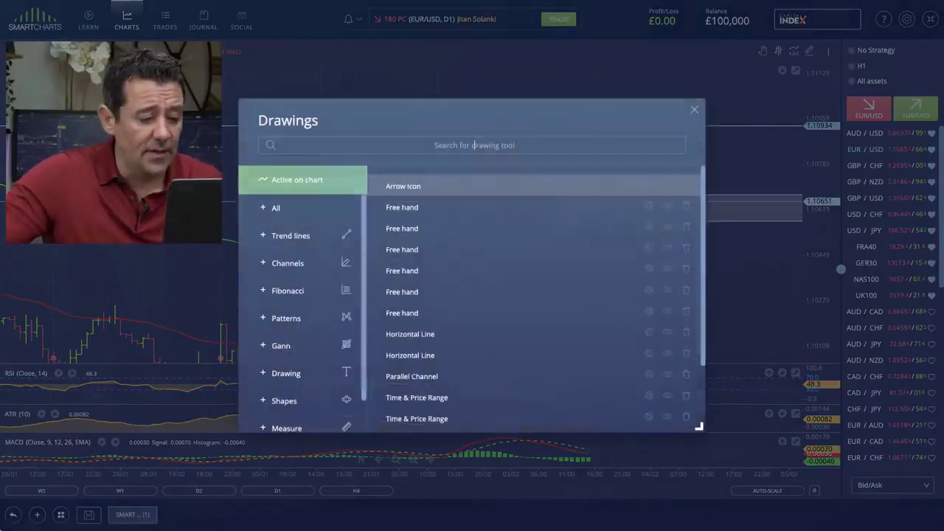
Add a Price Range measurement from 1.10682 up to 1.10931, showing 24.8 pips
click(289, 431)
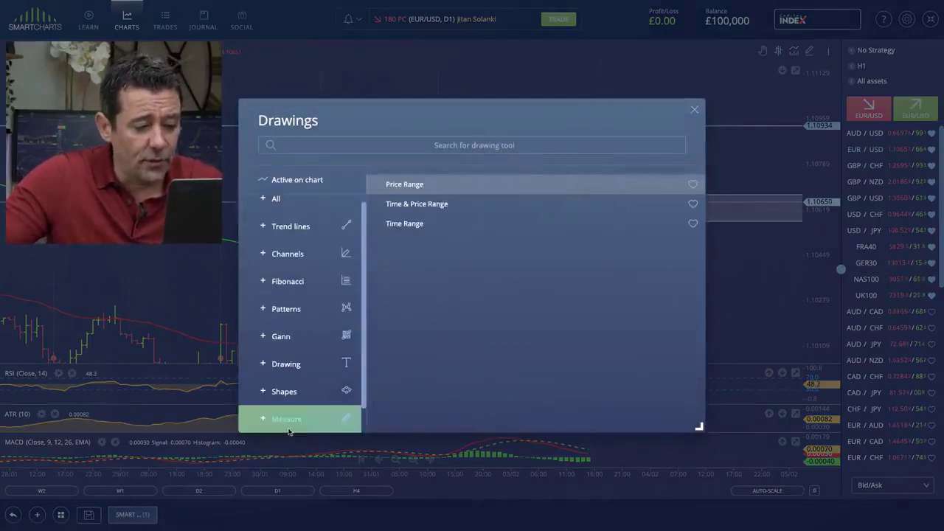
click(431, 191)
drag(613, 193, 751, 125)
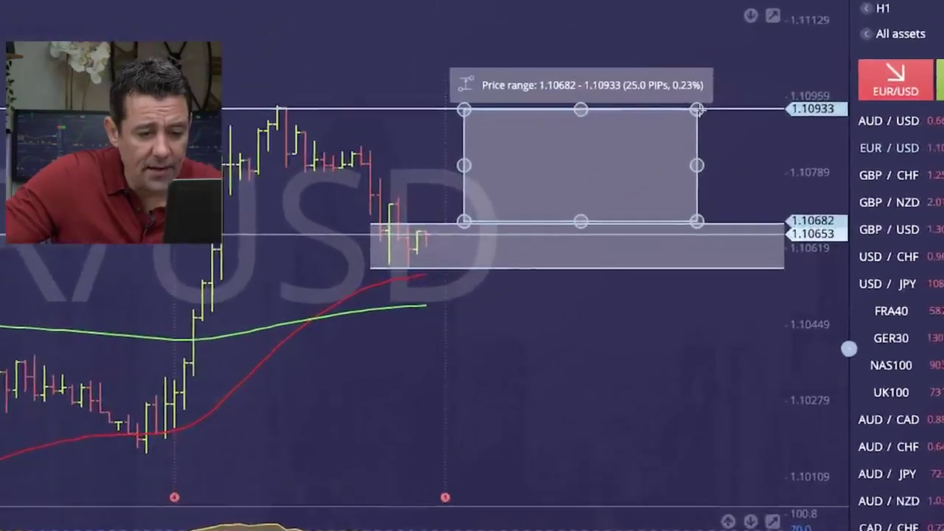
drag(697, 109, 697, 110)
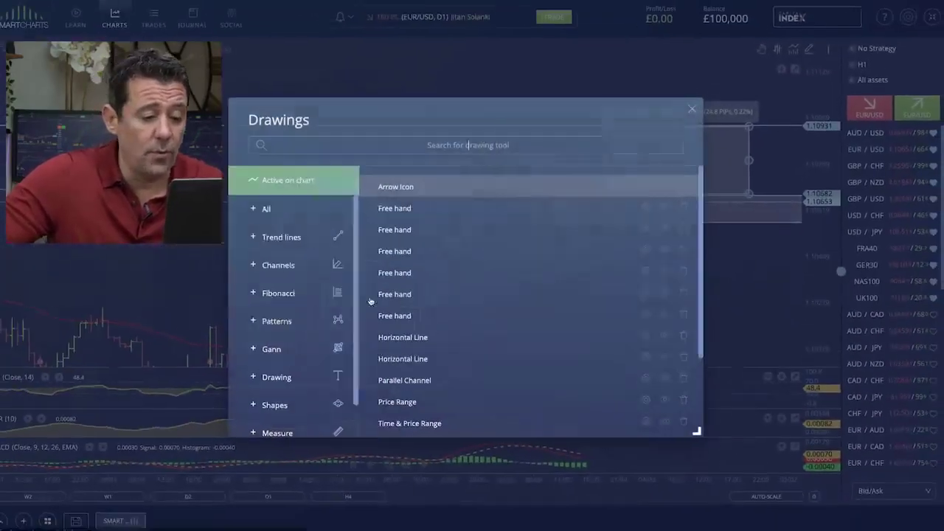
Draw a horizontal stop line below the entry zone at 1.10506
click(297, 242)
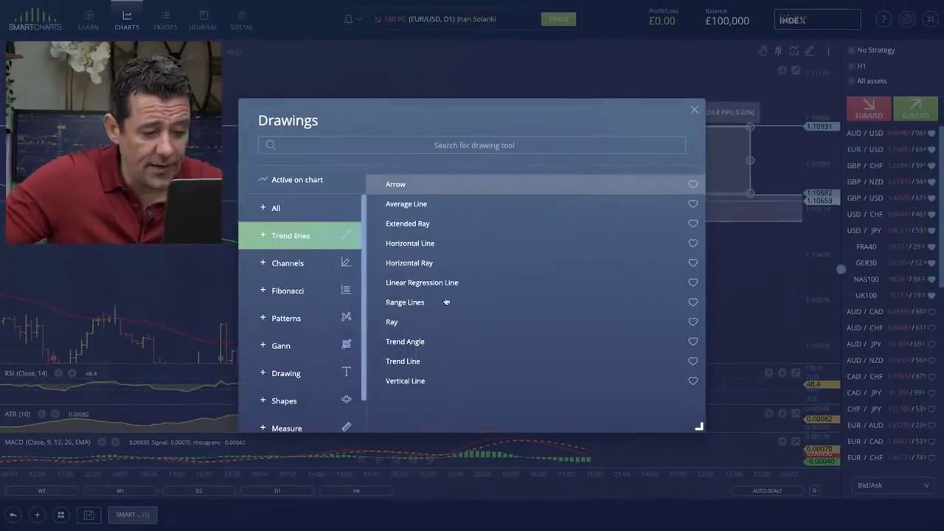
click(419, 246)
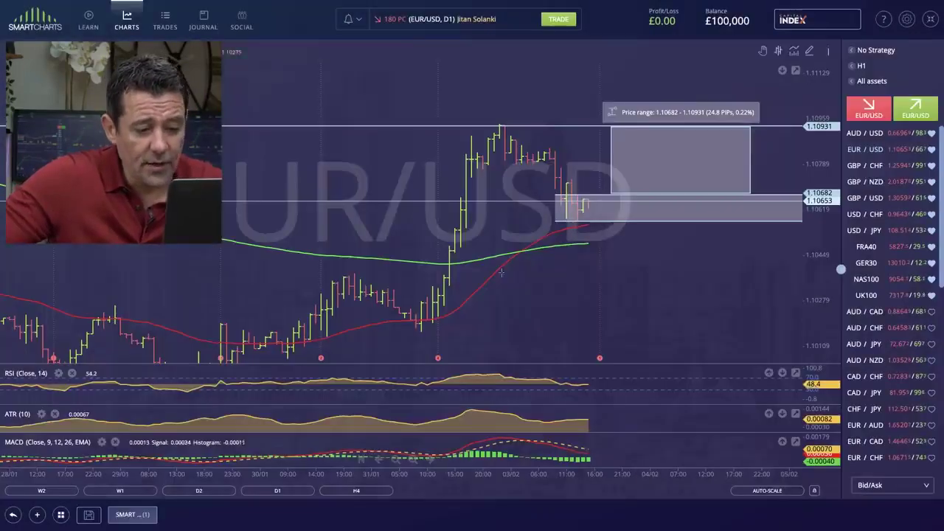
click(525, 234)
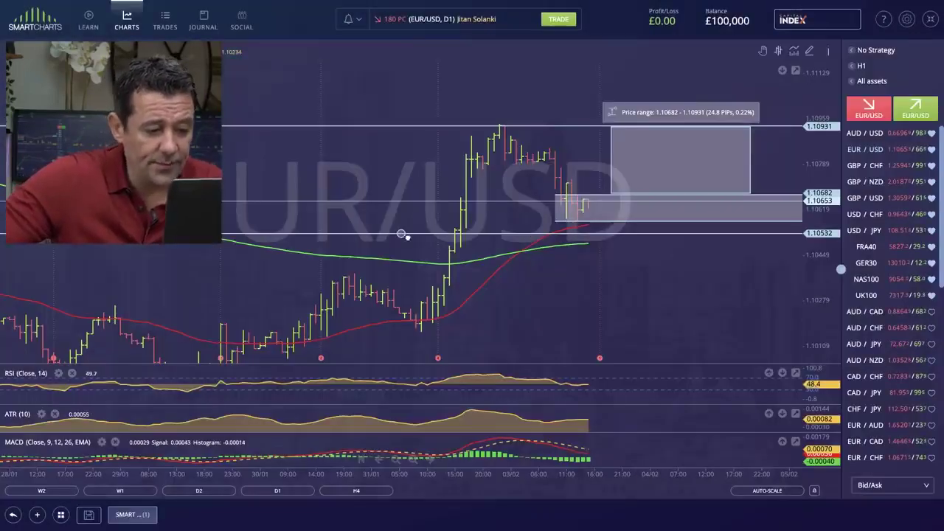
drag(400, 234, 400, 240)
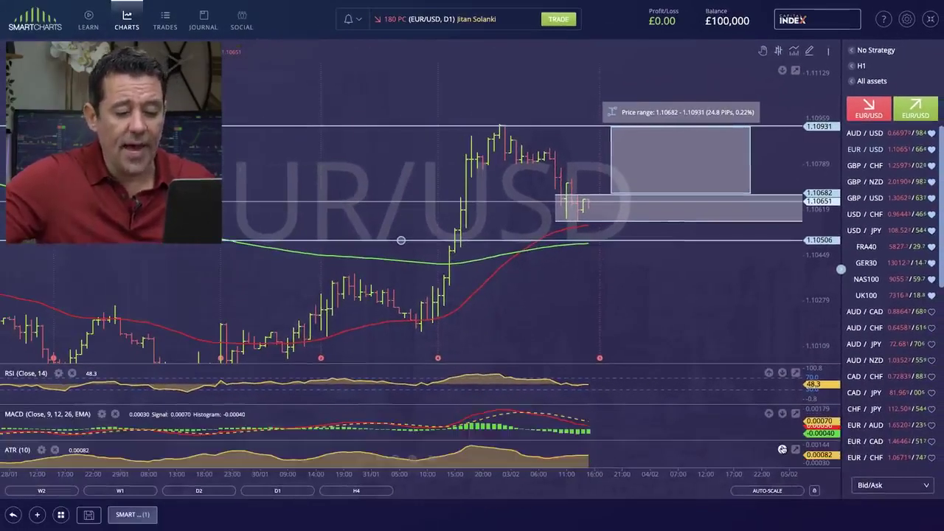
Enlarge the MACD pane by dragging the pane dividers, after reverting a trial pane reorder
click(781, 449)
click(781, 449)
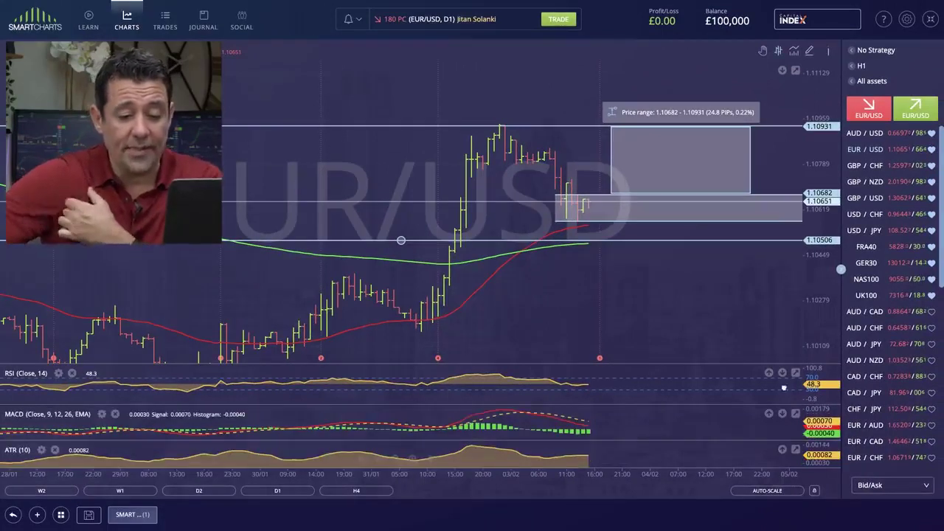
drag(602, 405, 602, 356)
drag(637, 235, 634, 190)
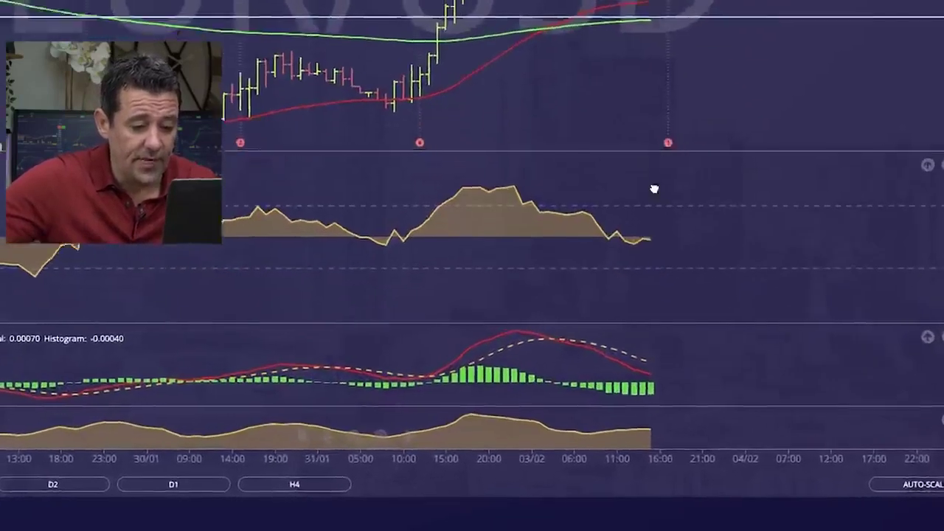
drag(627, 343, 621, 281)
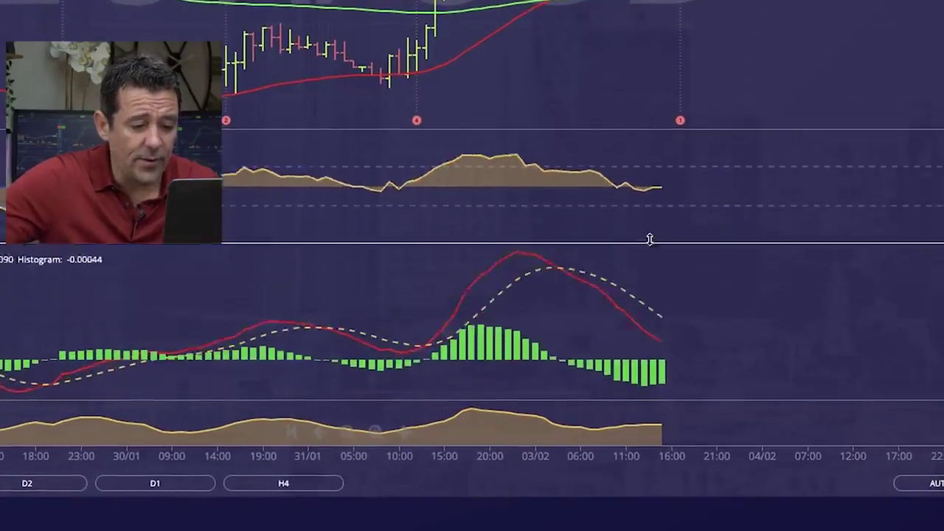
drag(650, 239, 649, 199)
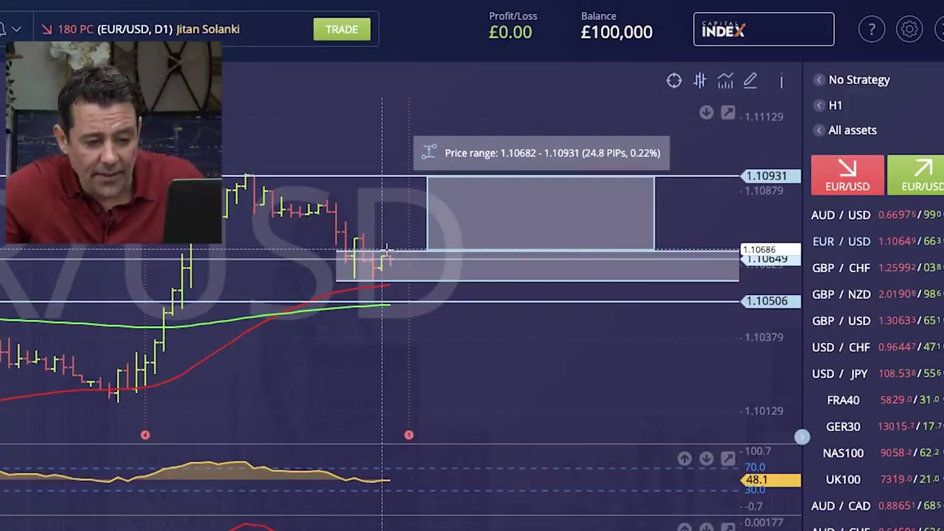
Fix the horizontal line at the 1.10506 price level
click(410, 303)
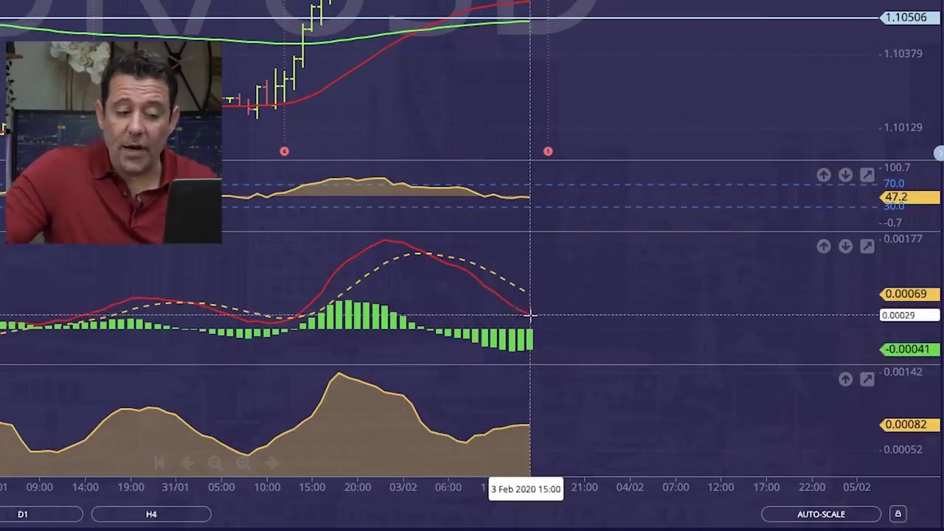
Drag the RSI/MACD divider down to enlarge RSI, then nudge it back up
drag(558, 233, 560, 328)
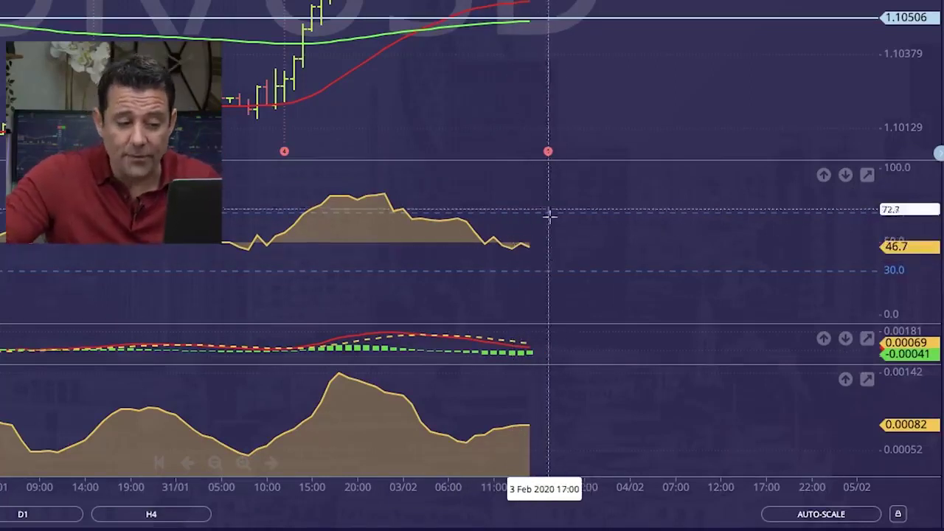
drag(550, 324, 550, 271)
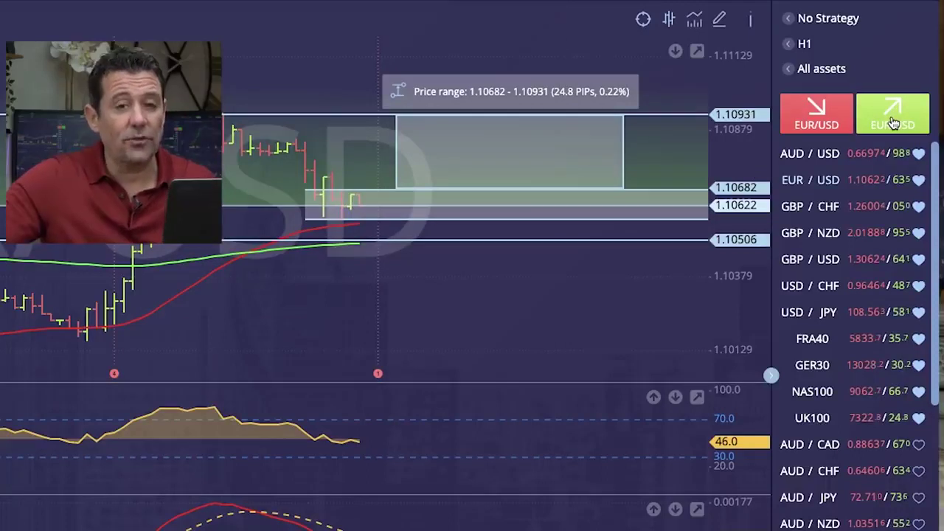
Start a EUR/USD buy order at 1.10688, take profit 1.10925, stop loss 1.10511
click(892, 123)
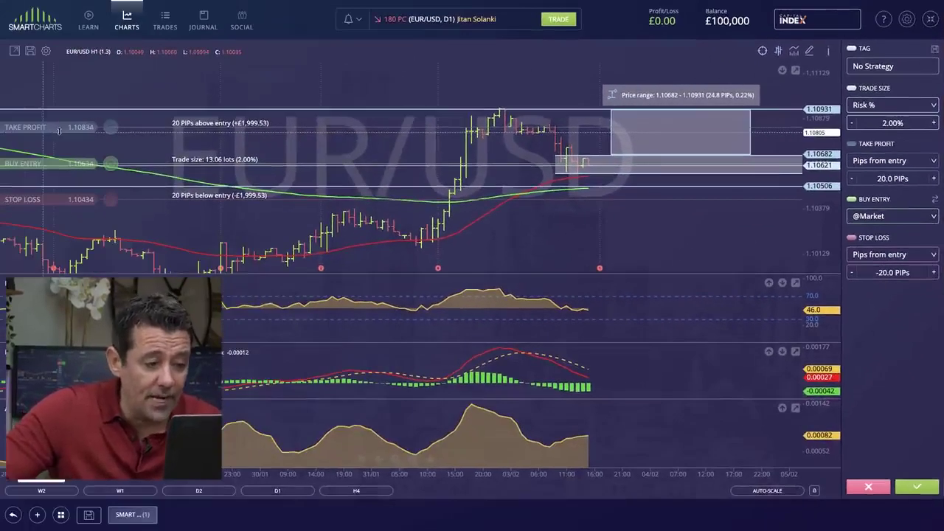
drag(59, 130, 62, 108)
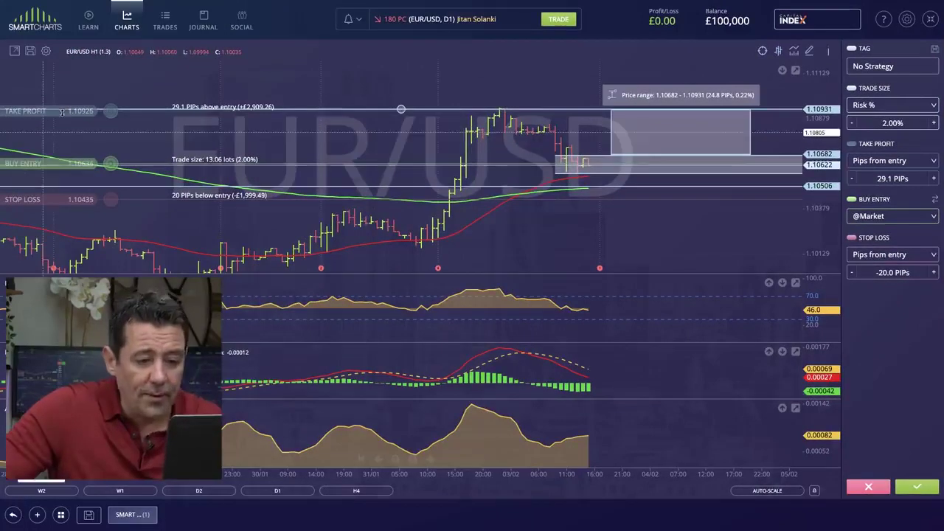
drag(50, 199, 51, 185)
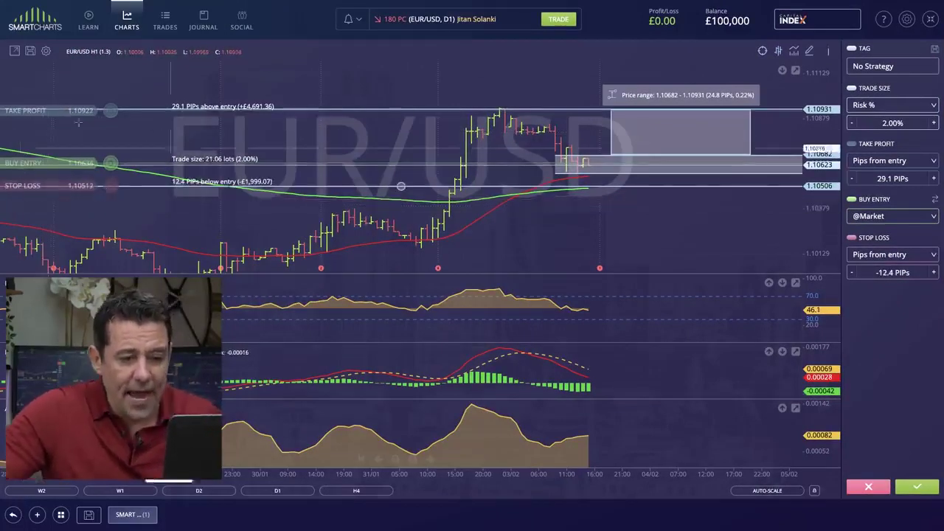
drag(49, 159, 48, 157)
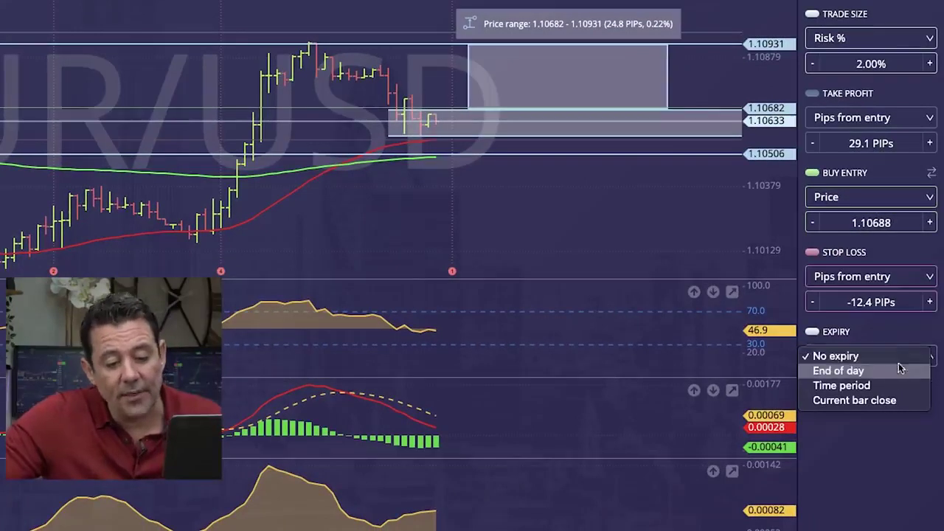
Set the order's expiry to End of day and tag it 'GR'
click(897, 375)
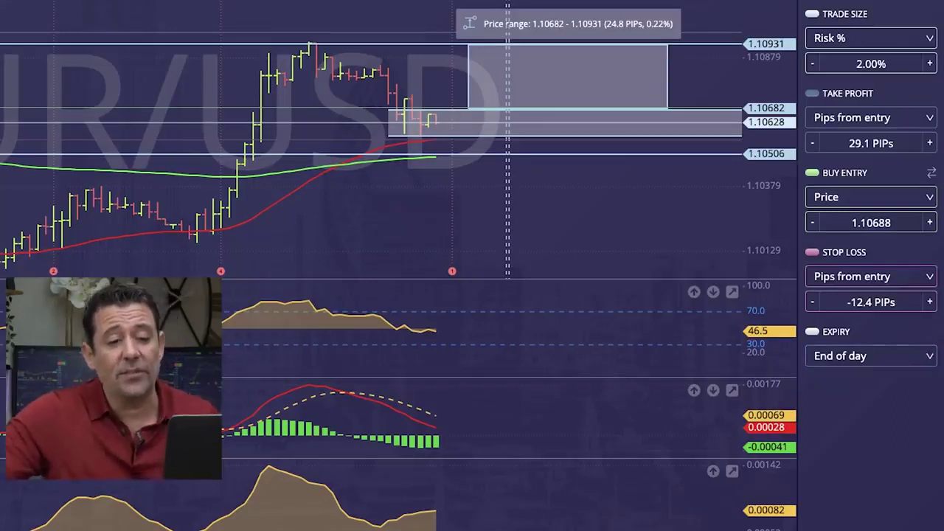
text(GRGES)
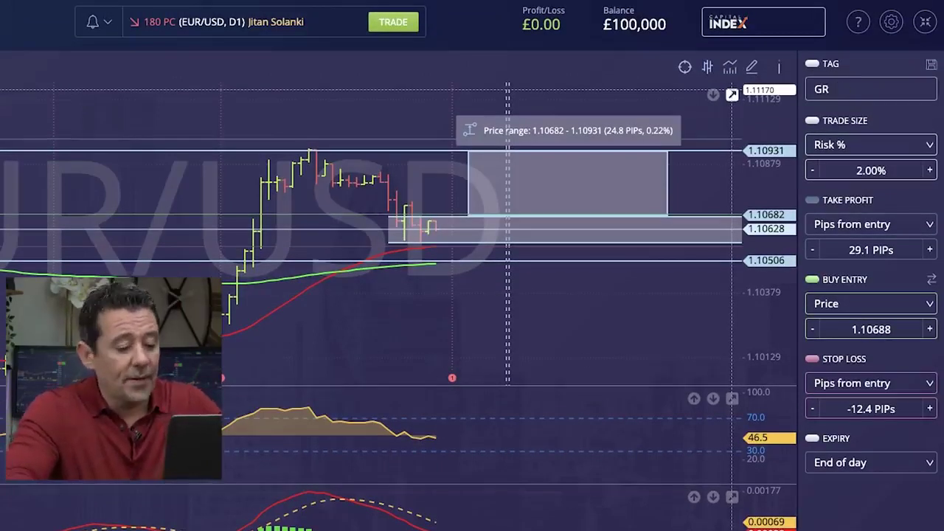
text( GS)
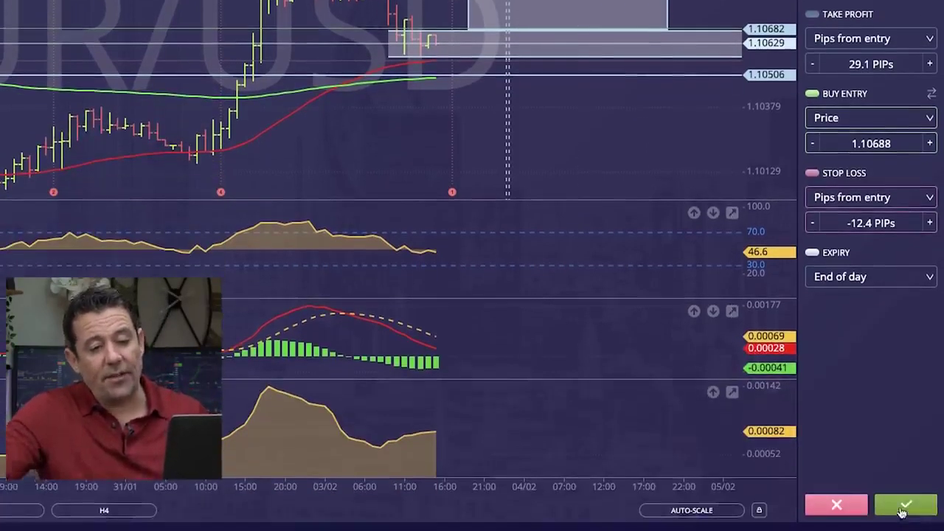
Confirm and place the EUR/USD buy order
click(901, 509)
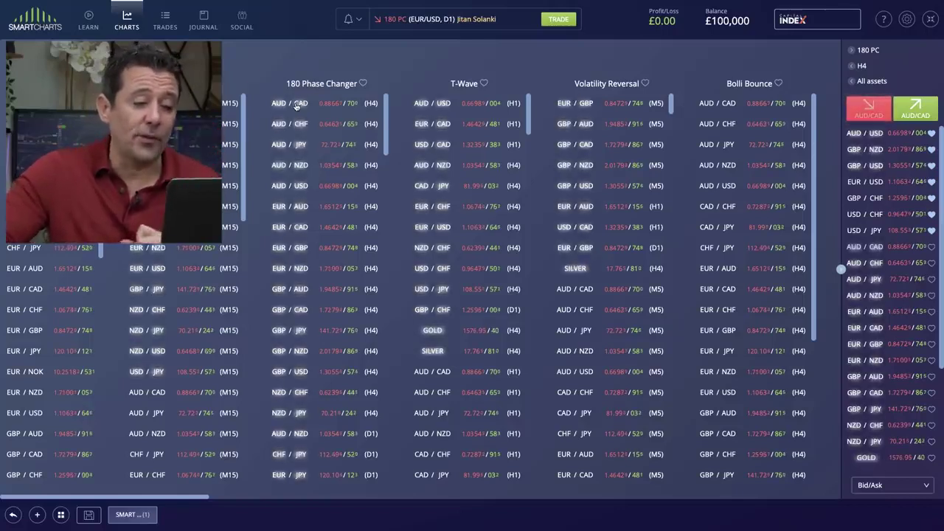
Load AUD/CAD H4 from the scanner list and use Grab mode to drag it clear of the latest candles
click(296, 105)
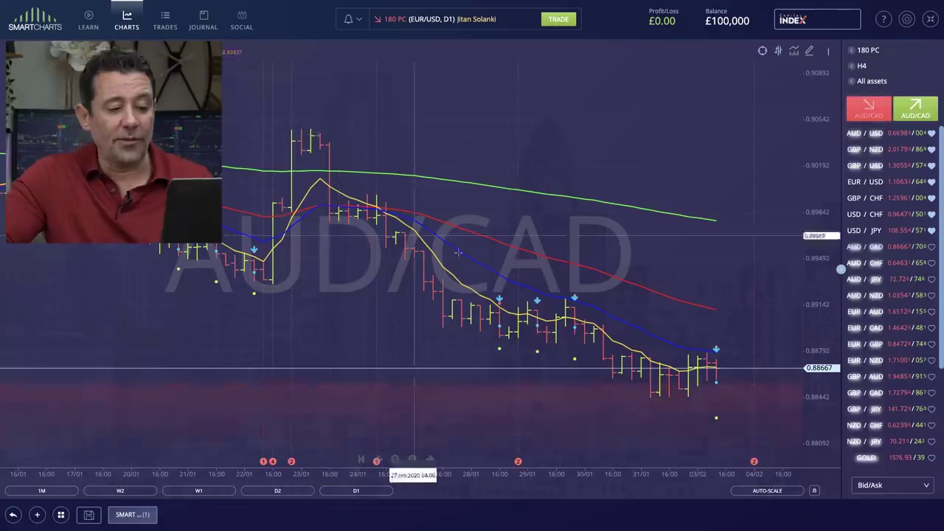
drag(651, 243, 552, 204)
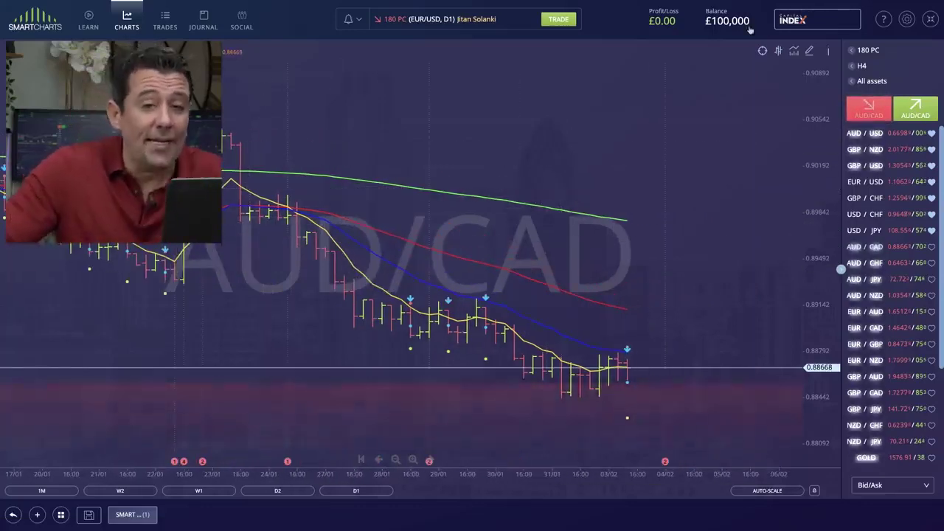
click(762, 50)
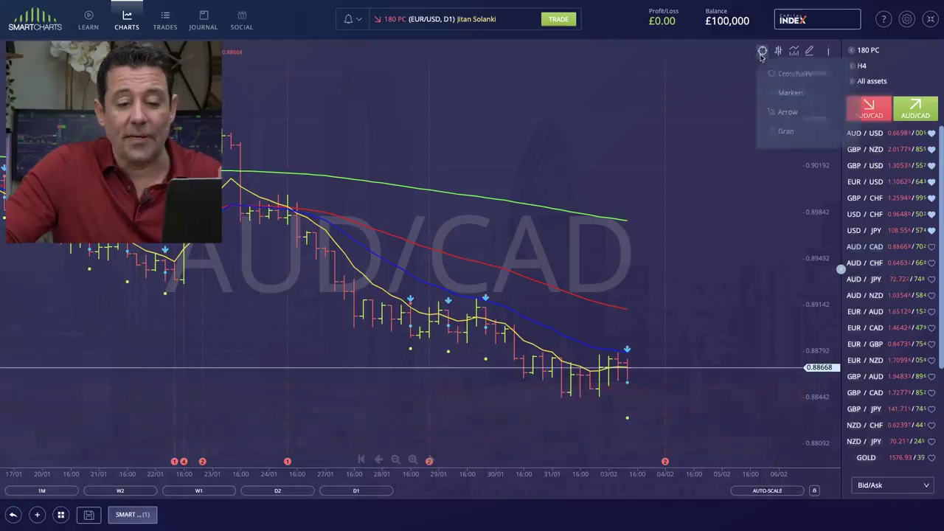
click(780, 132)
drag(755, 244, 730, 185)
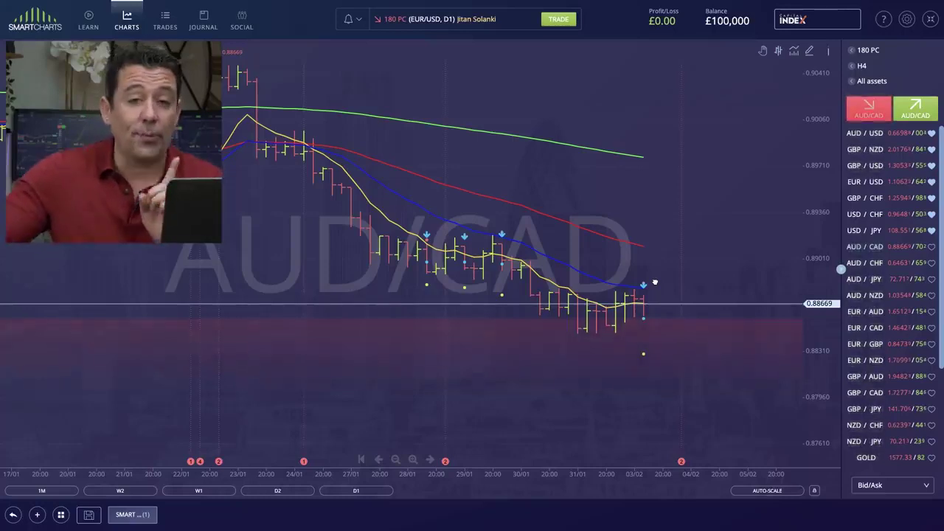
Sell AUD/CAD at 0.88559, confirming the ticket's 0.88824 stop loss and 0.88294 take profit
click(875, 109)
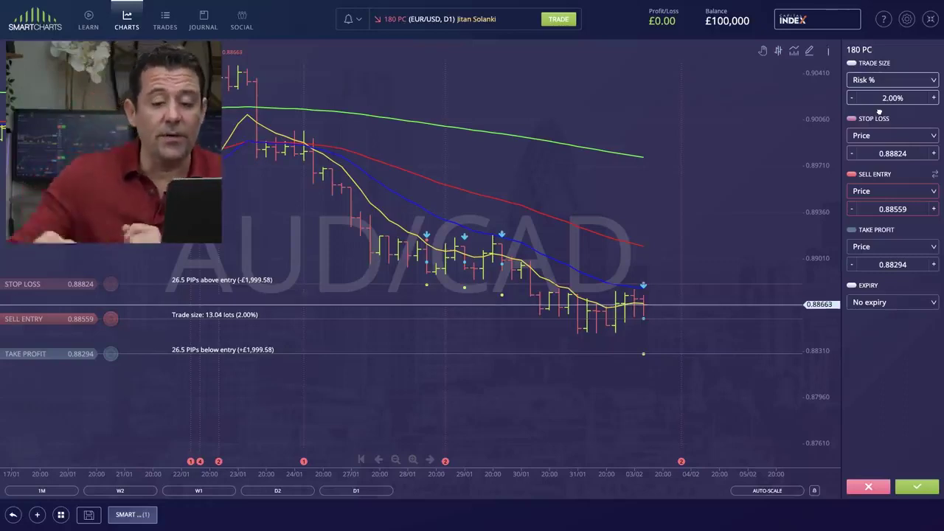
click(917, 487)
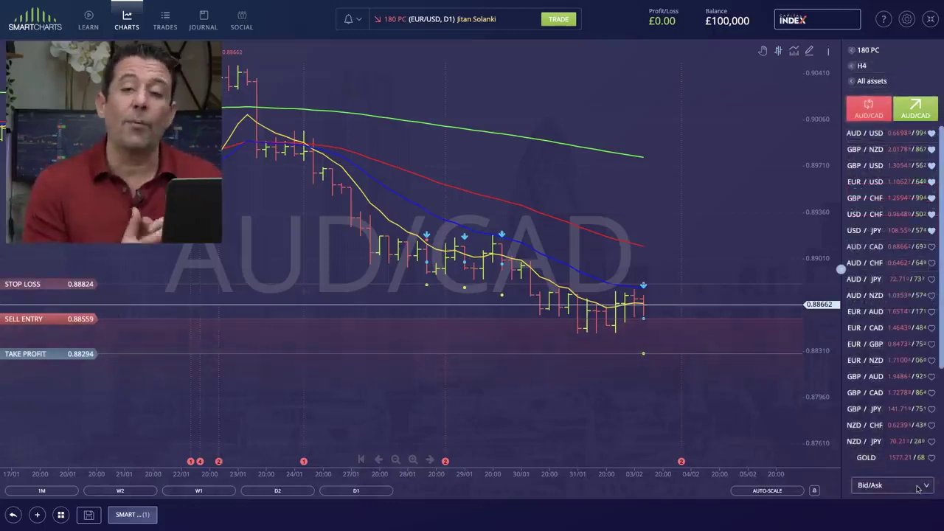